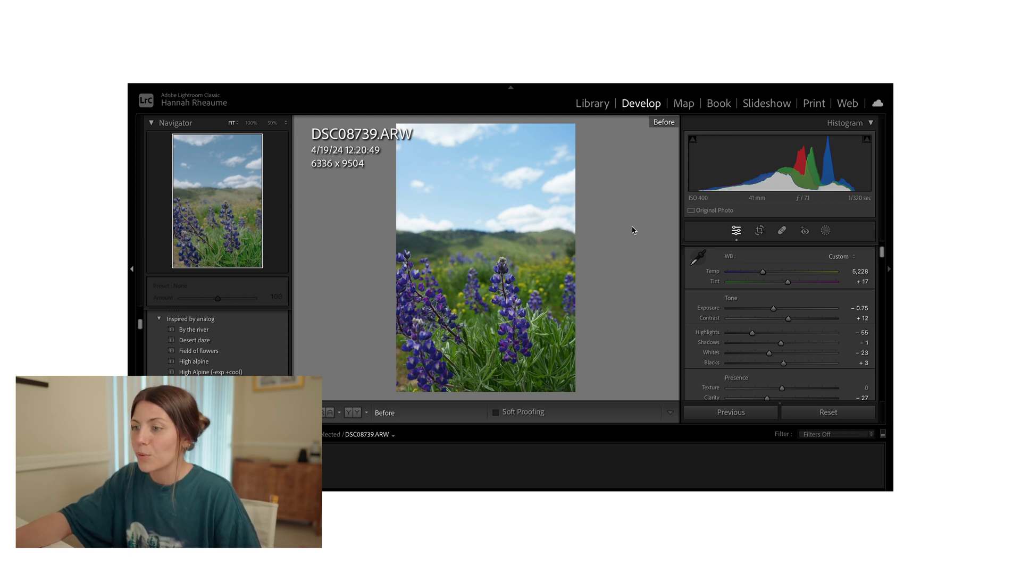
- Leave Before view and bring up the Color Mixer hue shifts (Red +8, Orange −22, Green +59)
key(backslash)
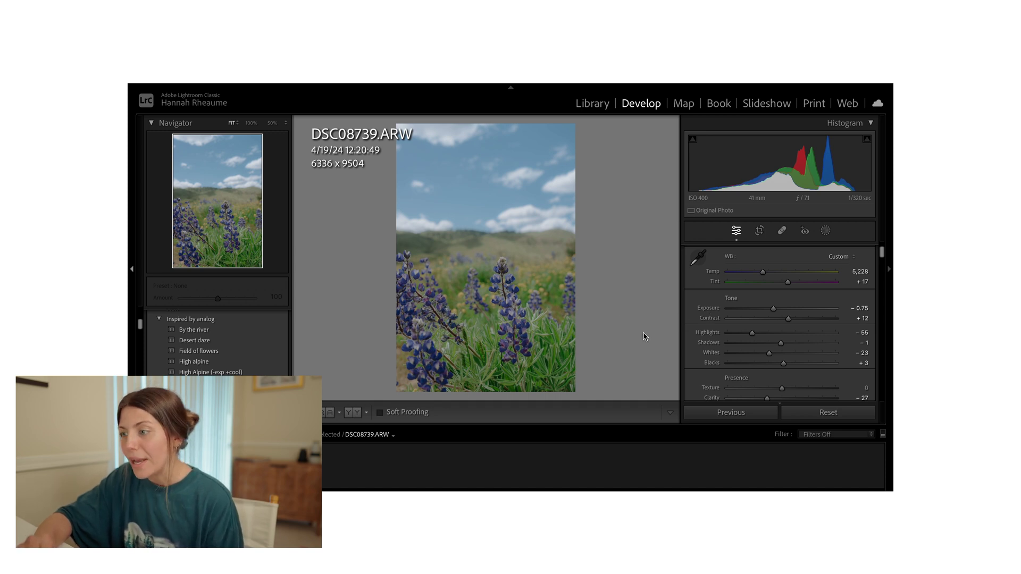
scroll(758, 339, down, 10)
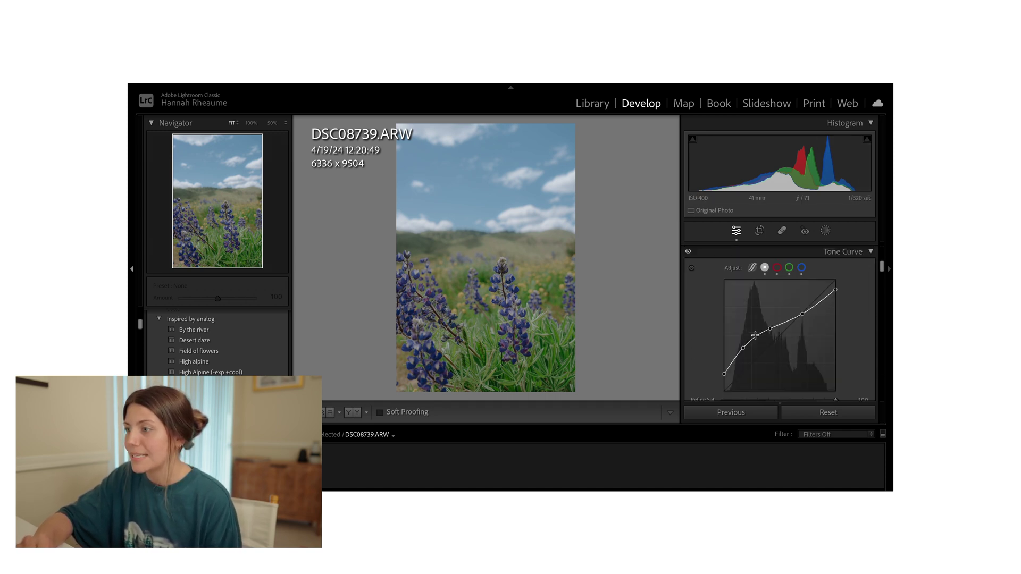
scroll(759, 335, up, 3)
scroll(759, 335, down, 3)
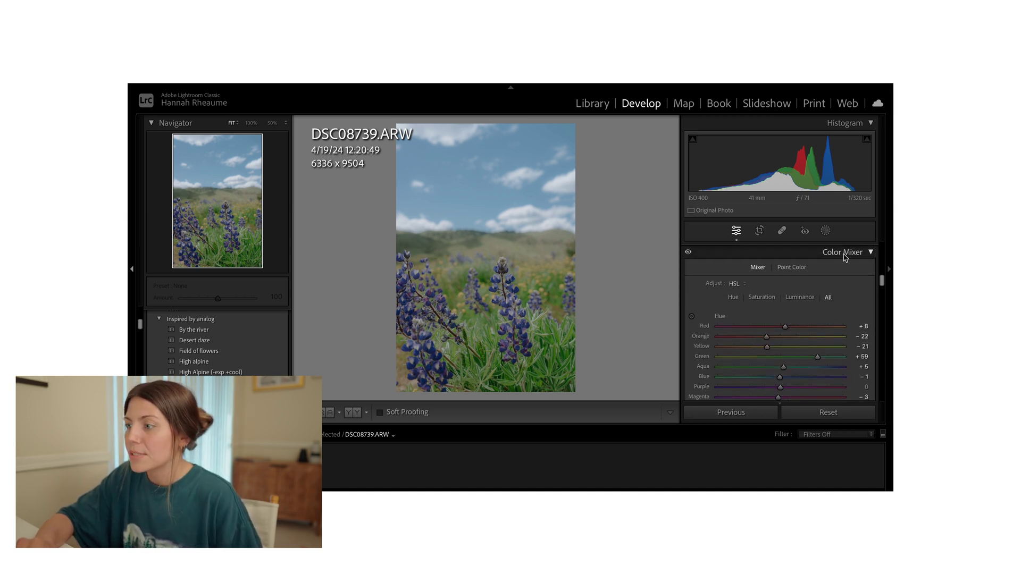
- Switch Color Mixer to Point Color and take the eyedropper to sample the lupines
click(792, 268)
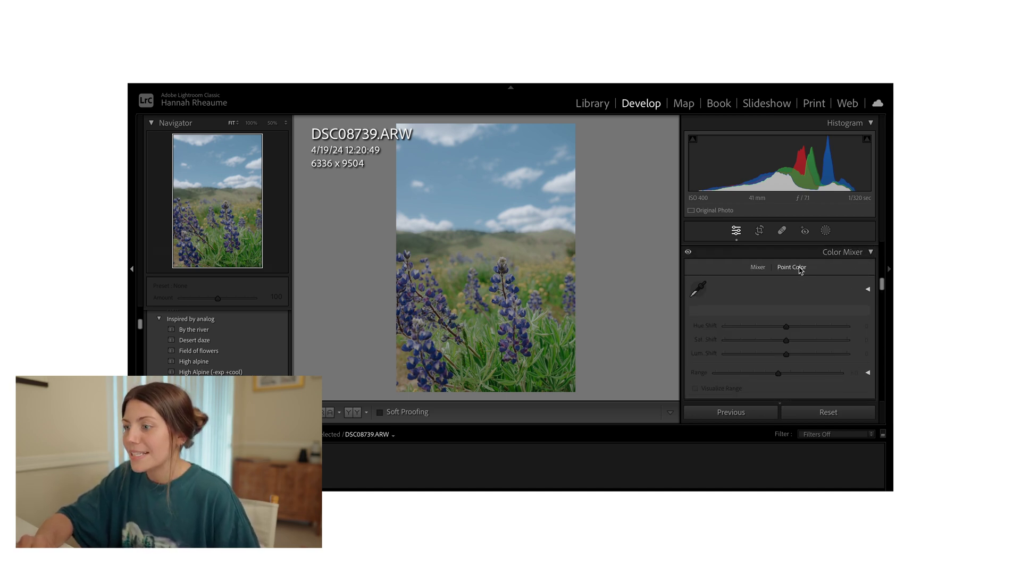
scroll(808, 364, down, 2)
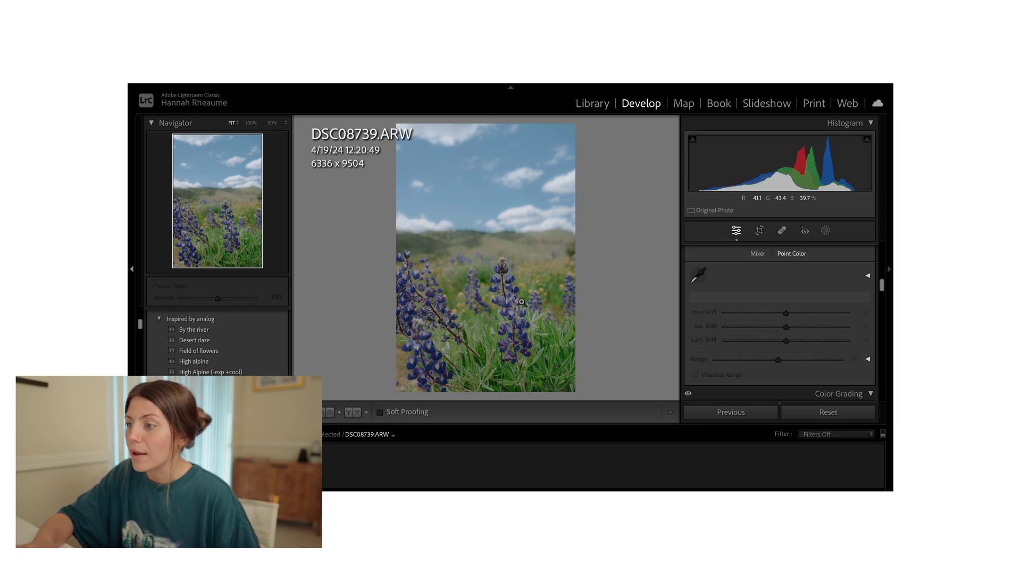
click(701, 276)
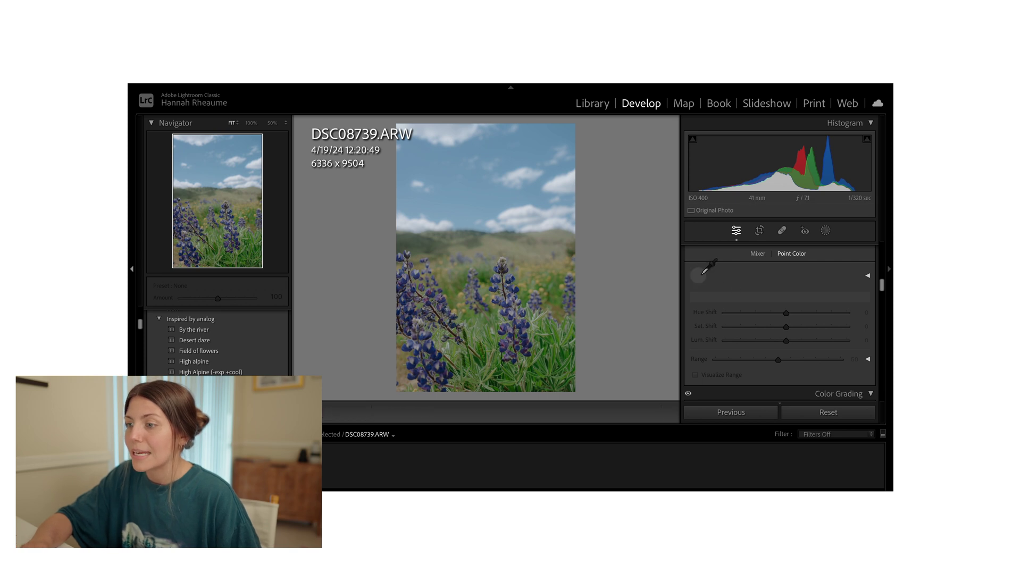
- Pick the lupines' blue-purple as target colour, set Hue Shift to 23, and preview the affected range
click(515, 291)
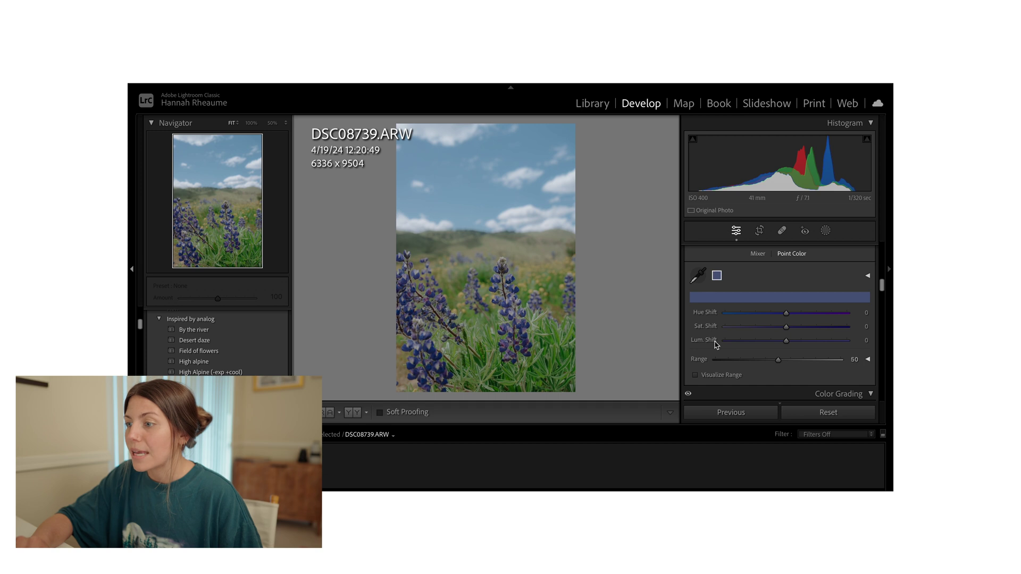
drag(788, 314, 727, 316)
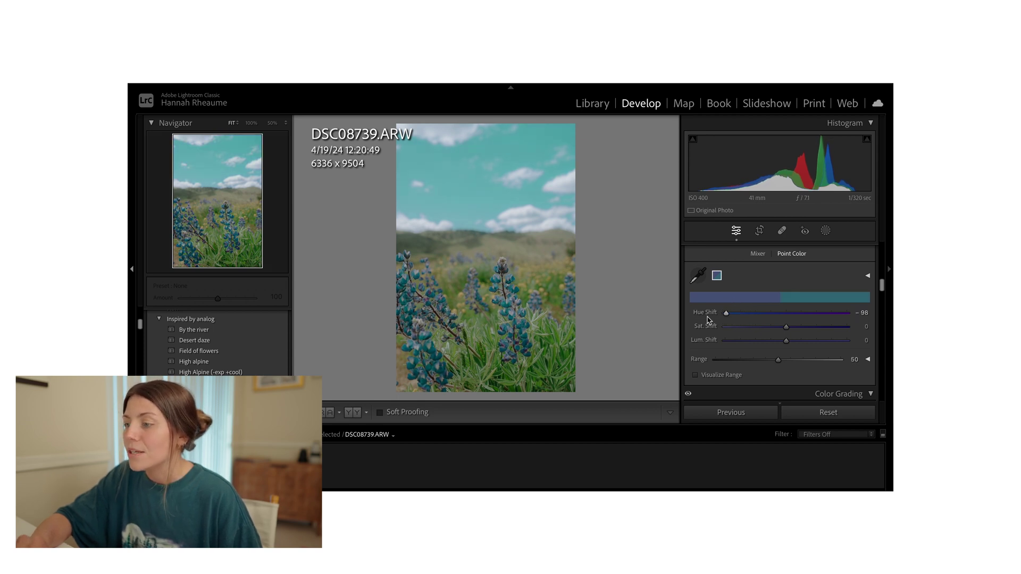
double_click(706, 313)
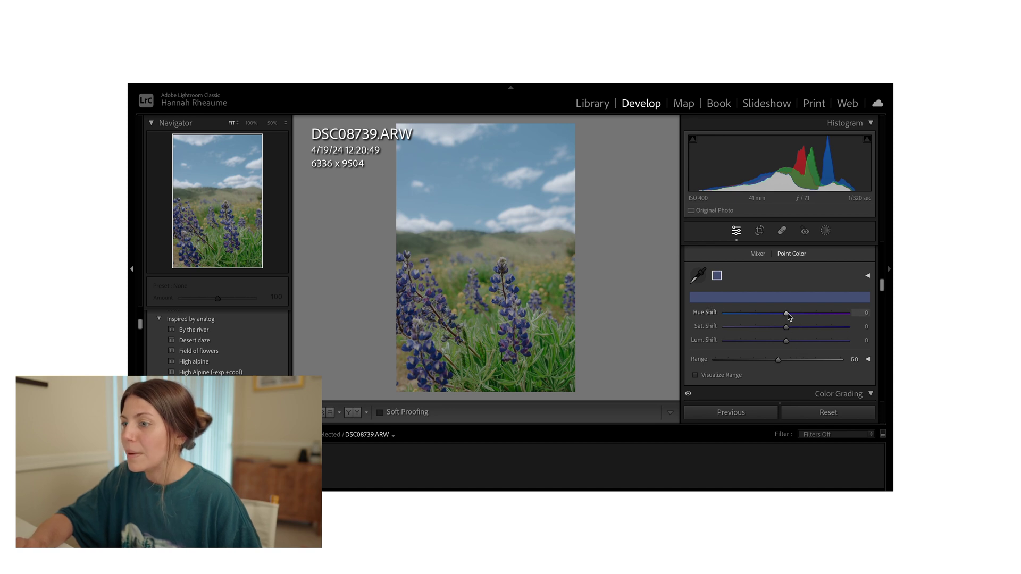
drag(786, 315, 802, 317)
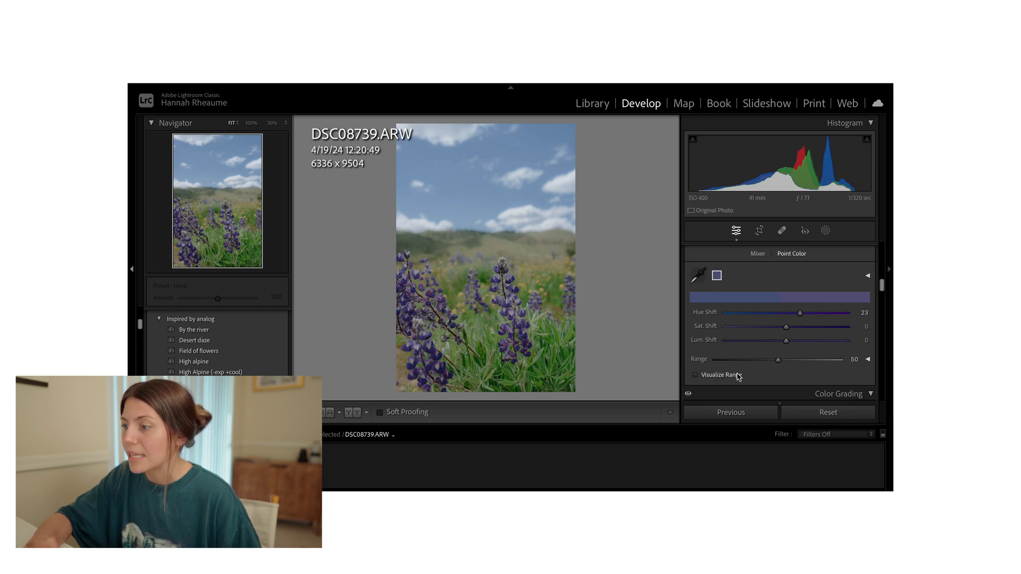
click(697, 376)
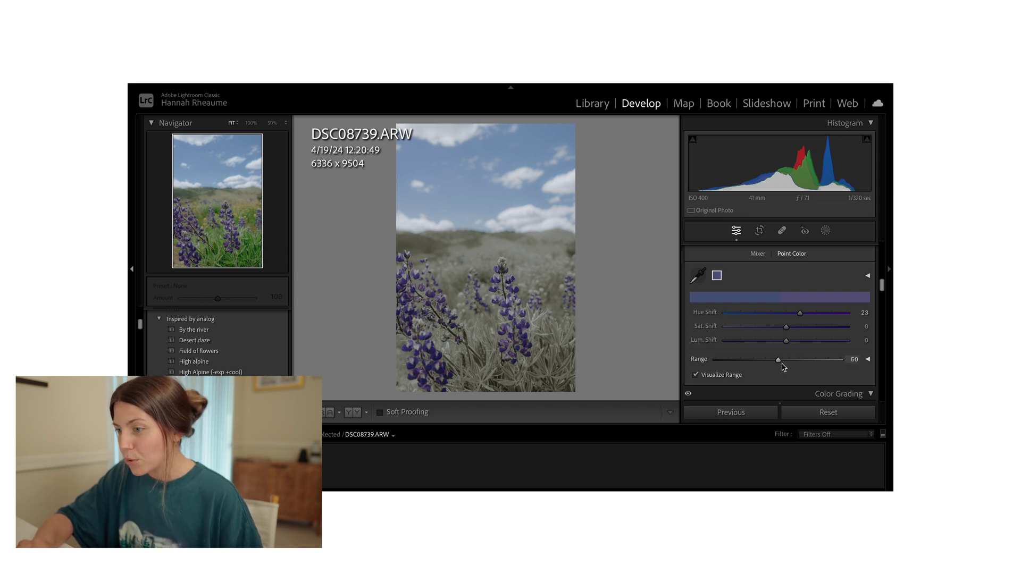
- Narrow the Point Color Range from 50 to 15, then hide the range preview
drag(778, 361, 694, 359)
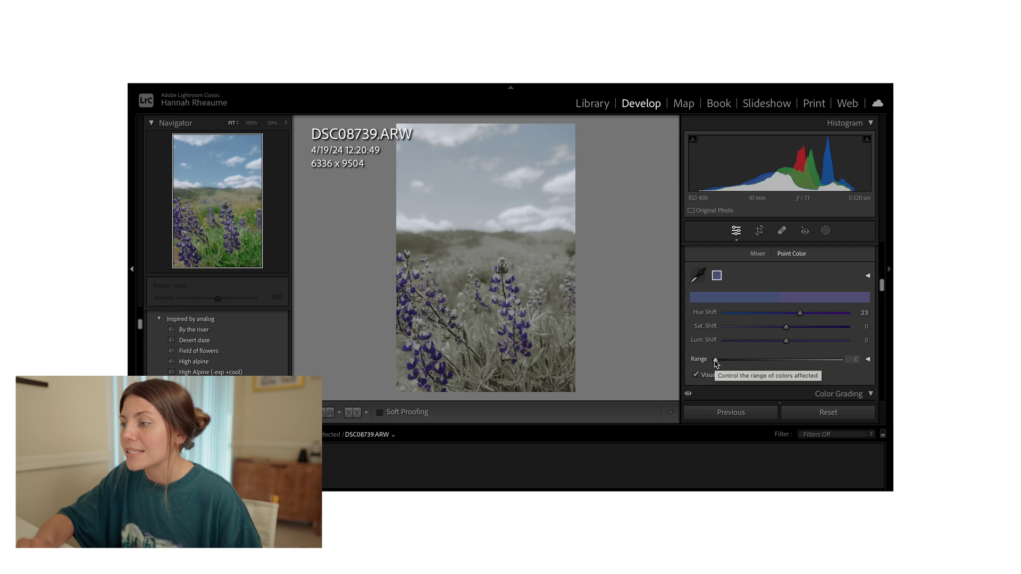
drag(716, 362, 856, 360)
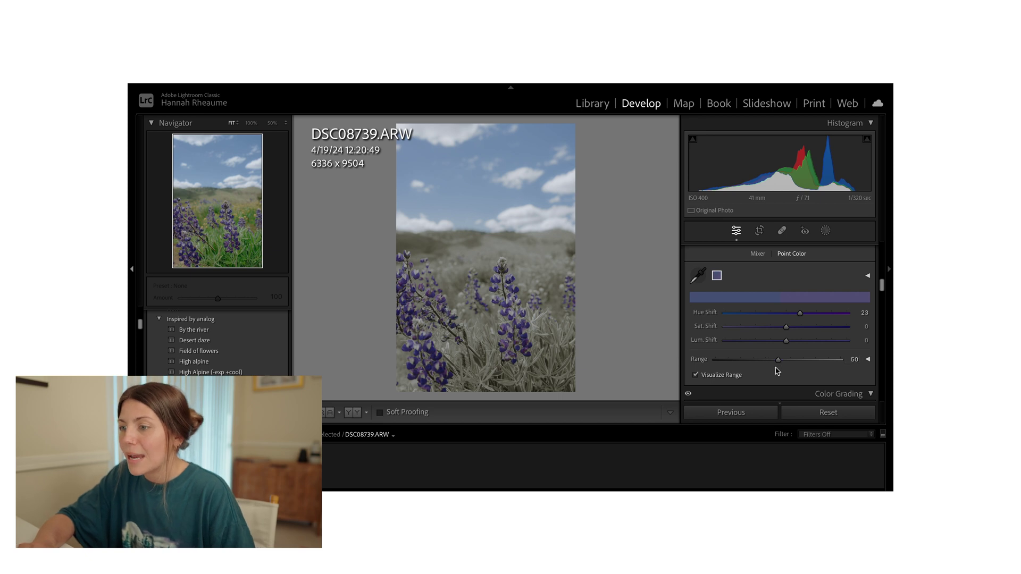
drag(778, 360, 736, 361)
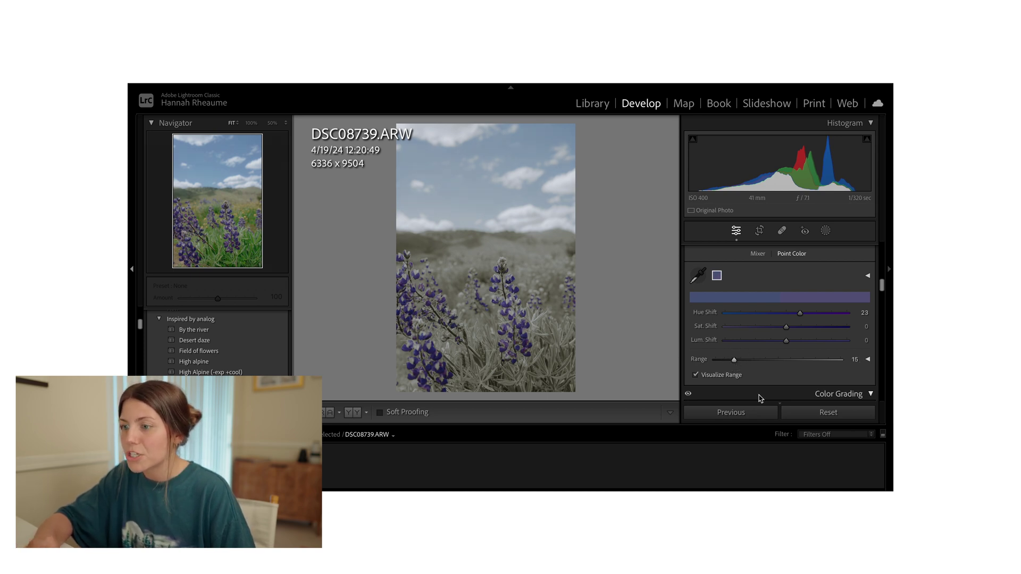
click(696, 375)
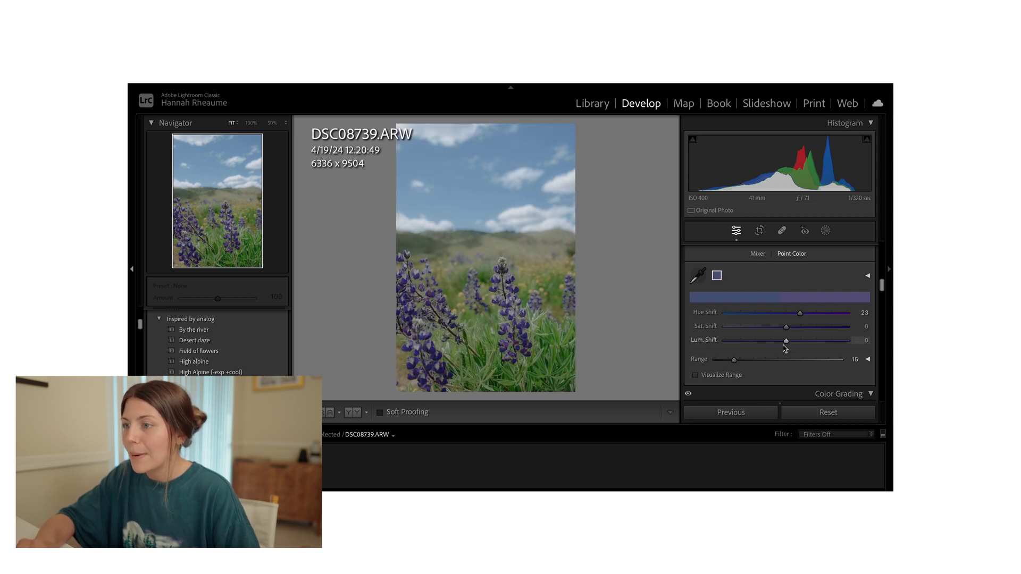
- Set lupine Hue Shift 39, Sat Shift −1, Lum Shift −2, and expand the colour picker field
drag(802, 317, 804, 317)
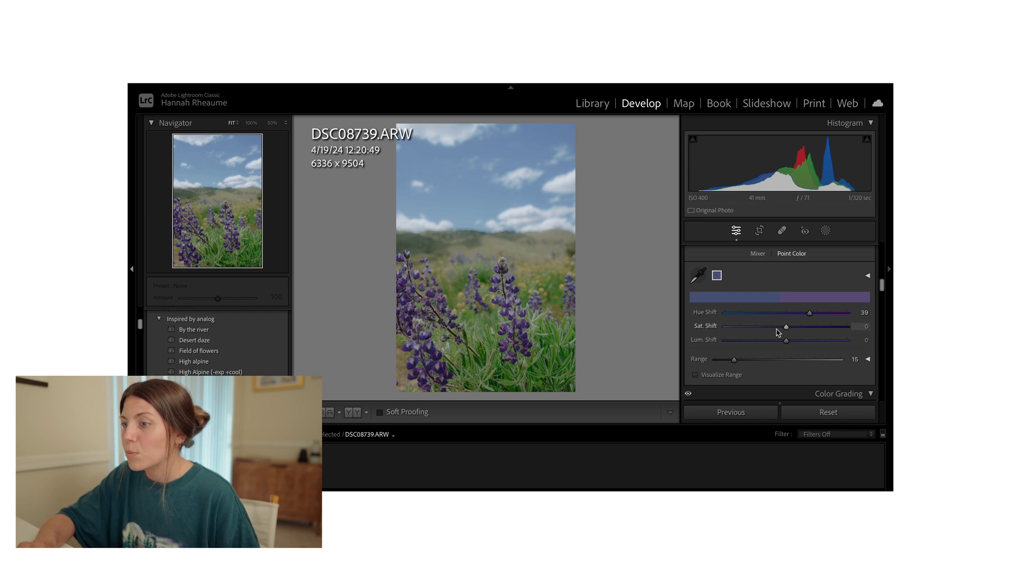
mouse_move(787, 328)
mouse_down()
mouse_move(734, 328)
mouse_move(785, 330)
mouse_up()
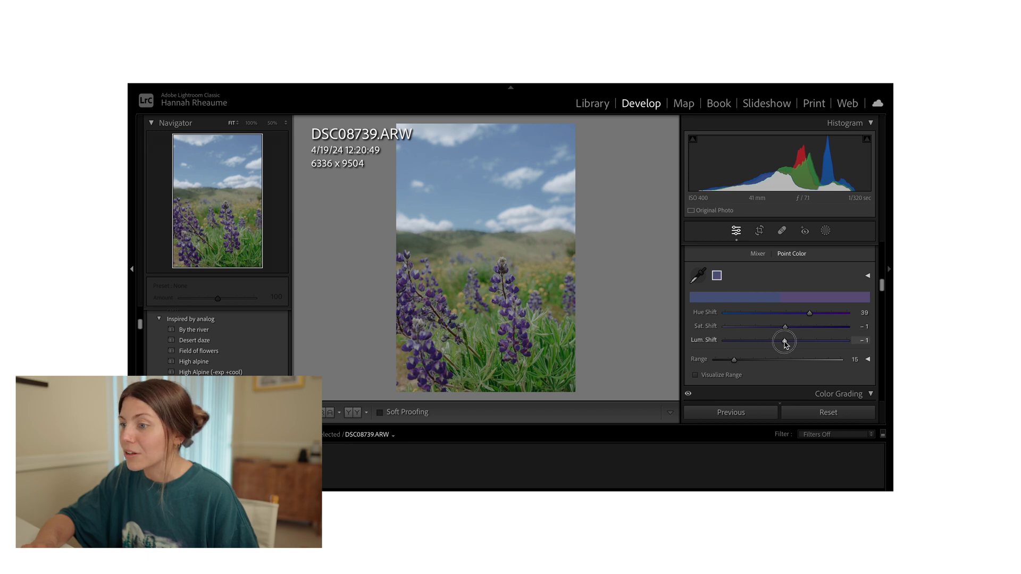
mouse_move(786, 344)
mouse_down()
mouse_move(752, 350)
mouse_move(785, 351)
mouse_up()
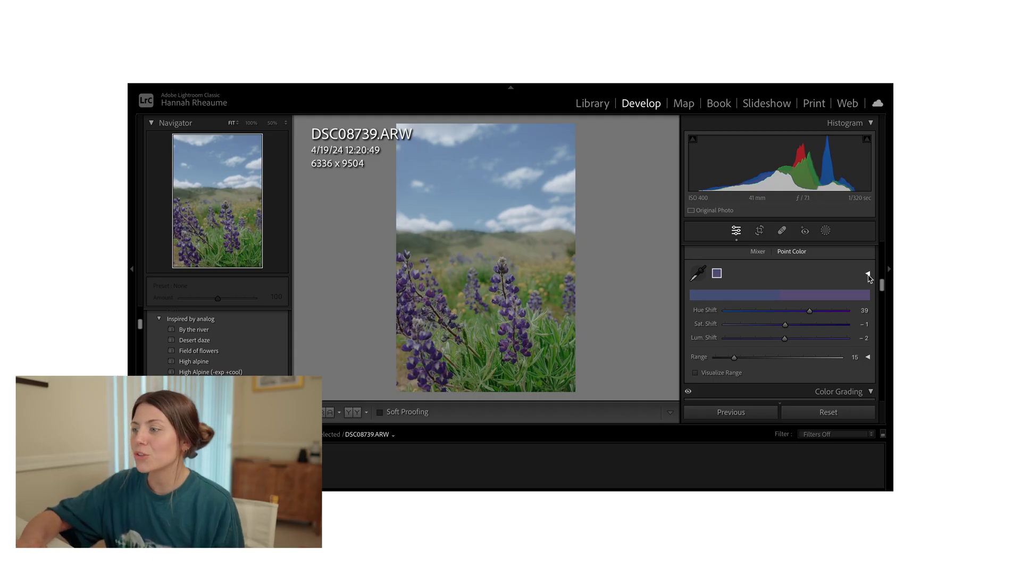
click(868, 274)
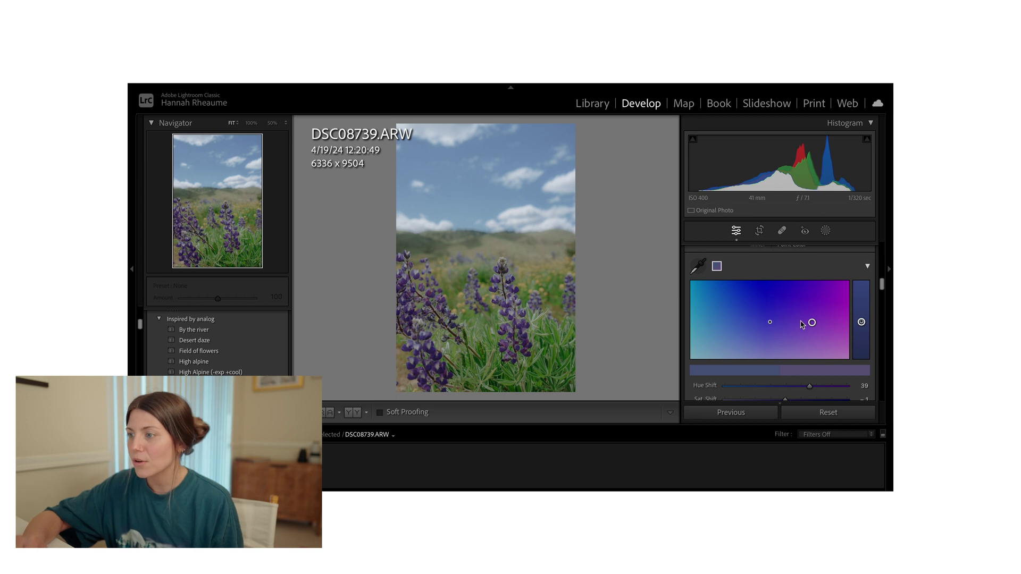
scroll(802, 324, down, 2)
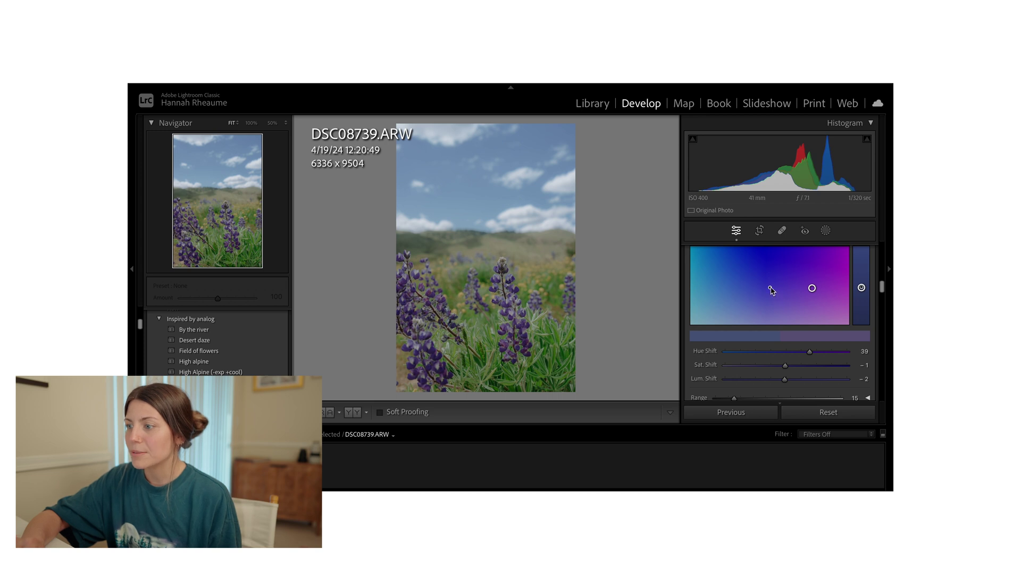
drag(766, 287, 824, 283)
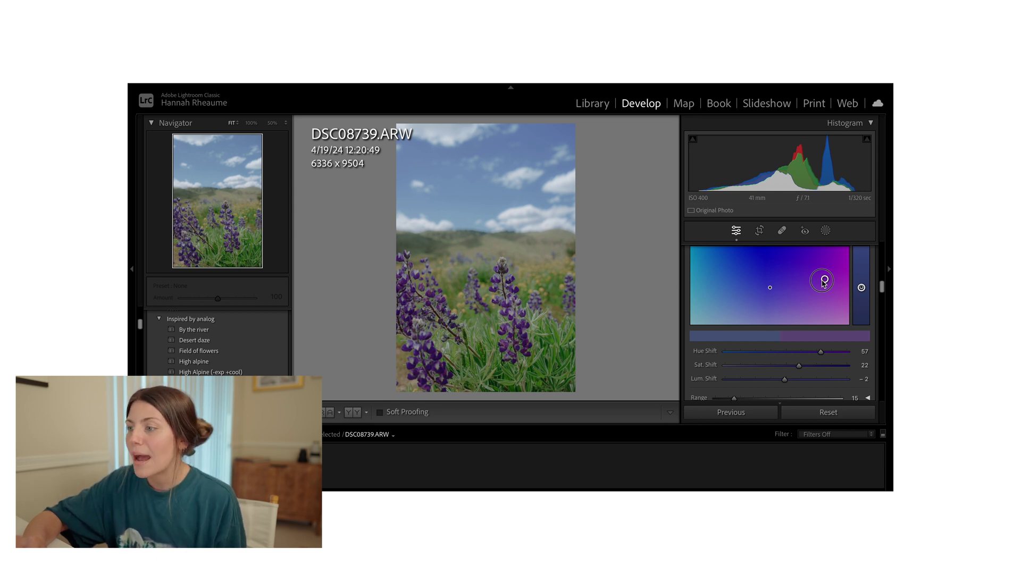
drag(823, 282, 824, 274)
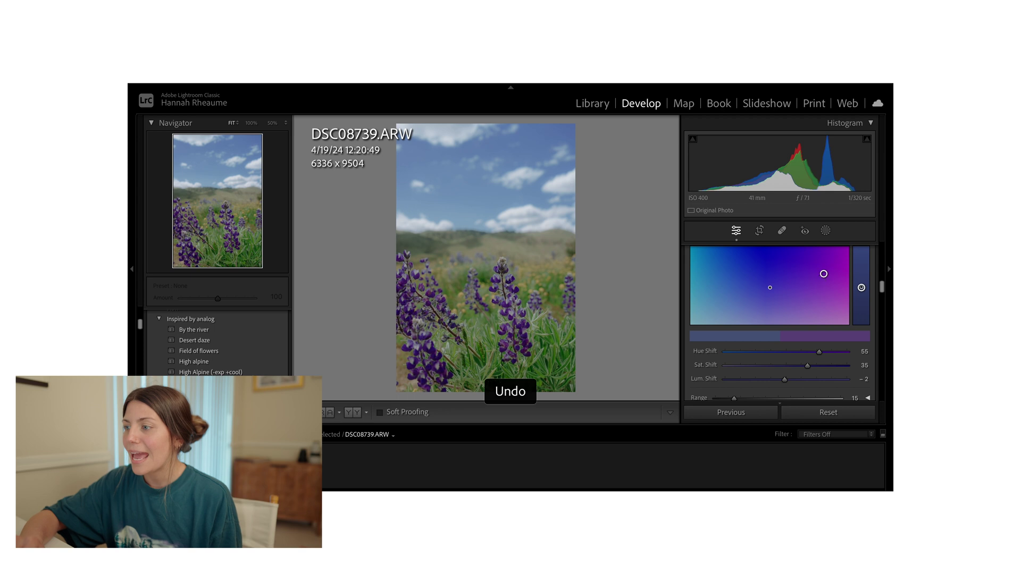
key(ctrl+z)
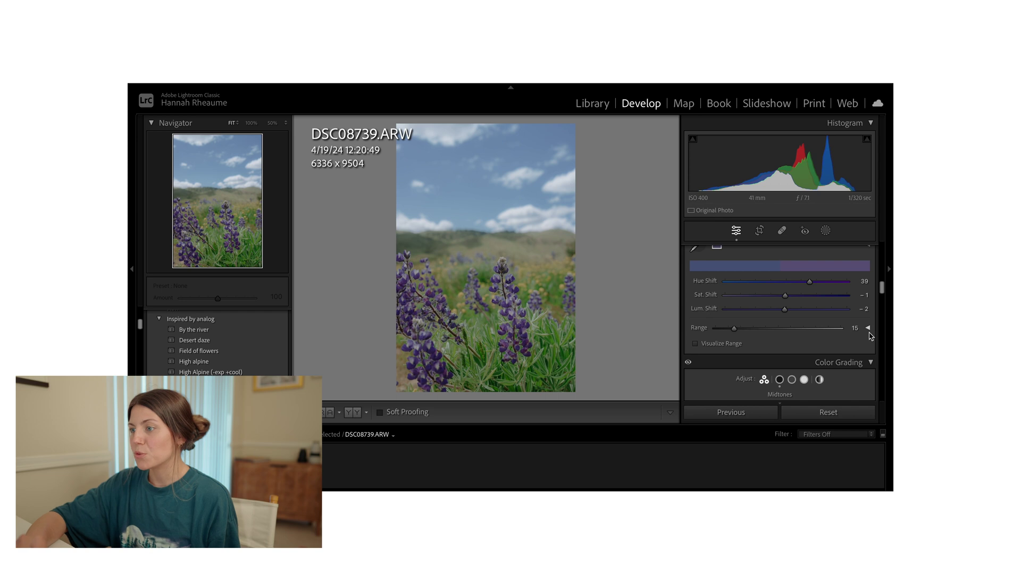
- Expand the Range settings, try widening the Hue Range, then undo it
click(870, 329)
scroll(744, 322, down, 2)
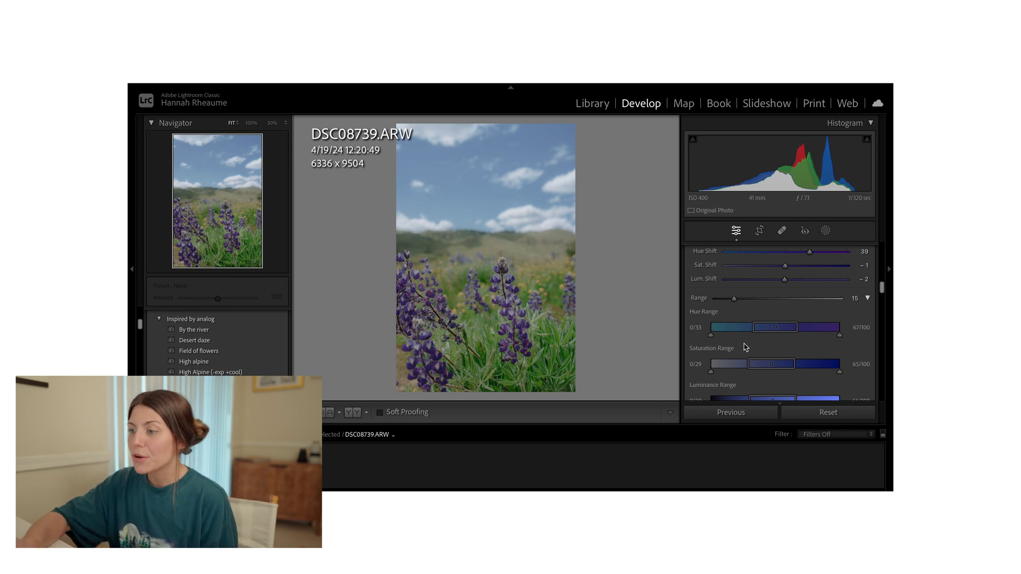
scroll(700, 391, down, 2)
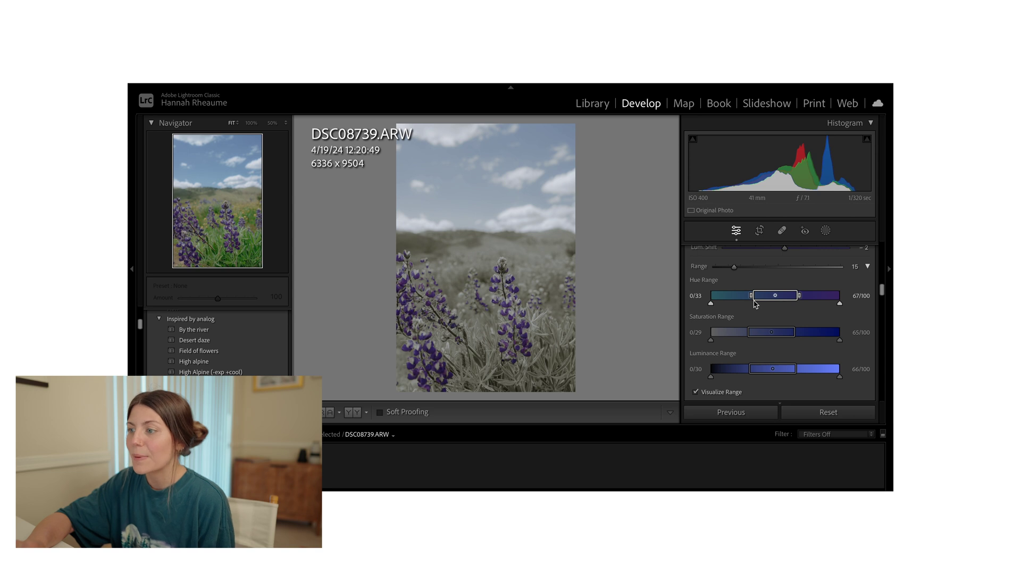
drag(753, 299, 696, 295)
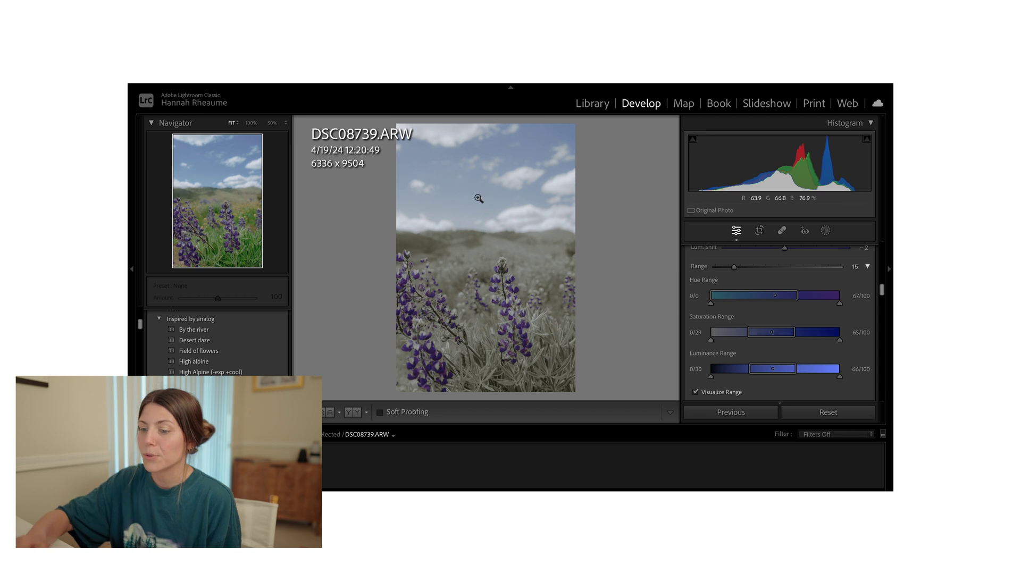
key(ctrl+z)
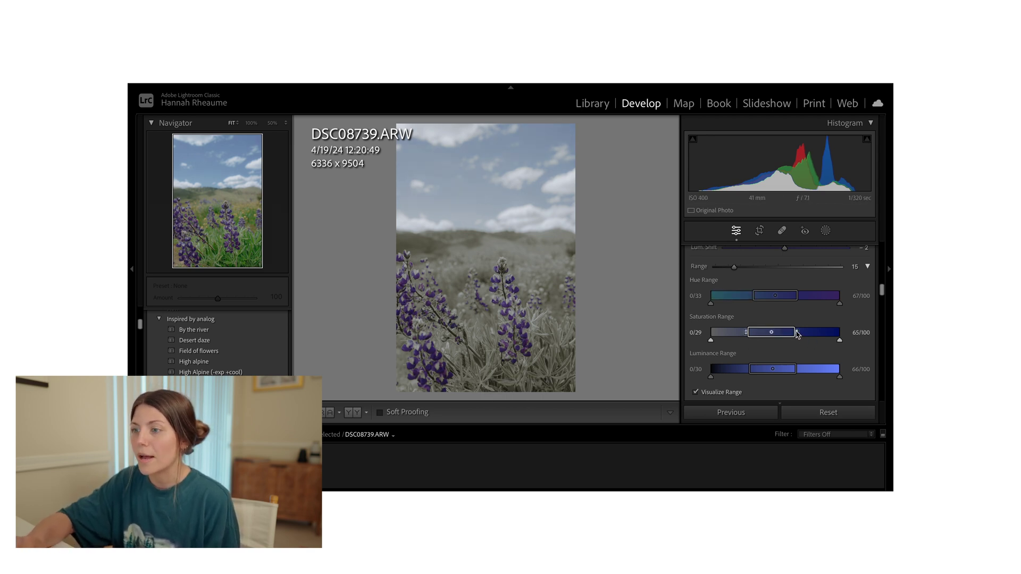
- Test wider Saturation and Luminance Ranges, undoing the saturation change, and hide the range preview
drag(797, 333, 883, 340)
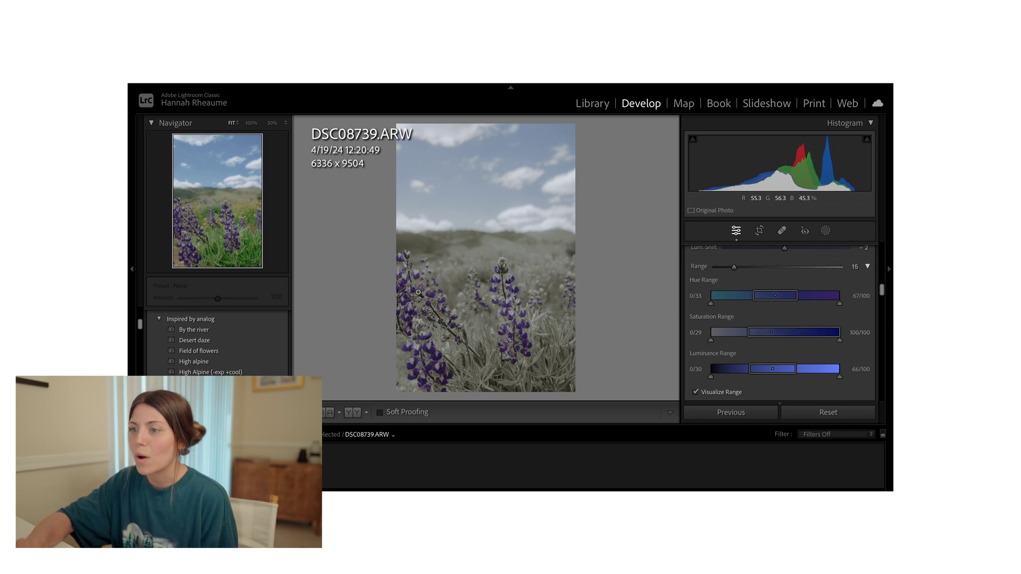
key(ctrl+z)
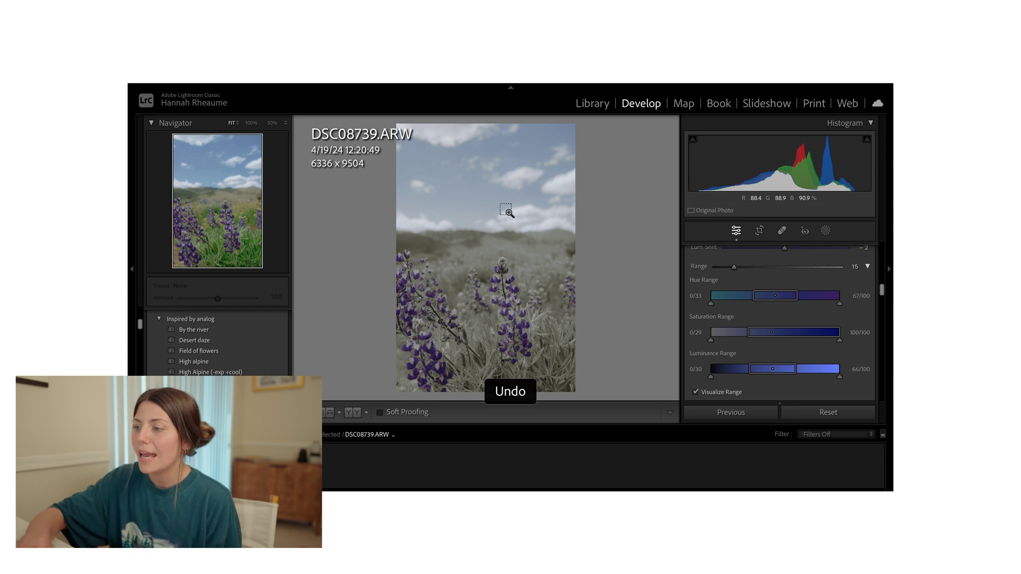
drag(750, 368, 709, 371)
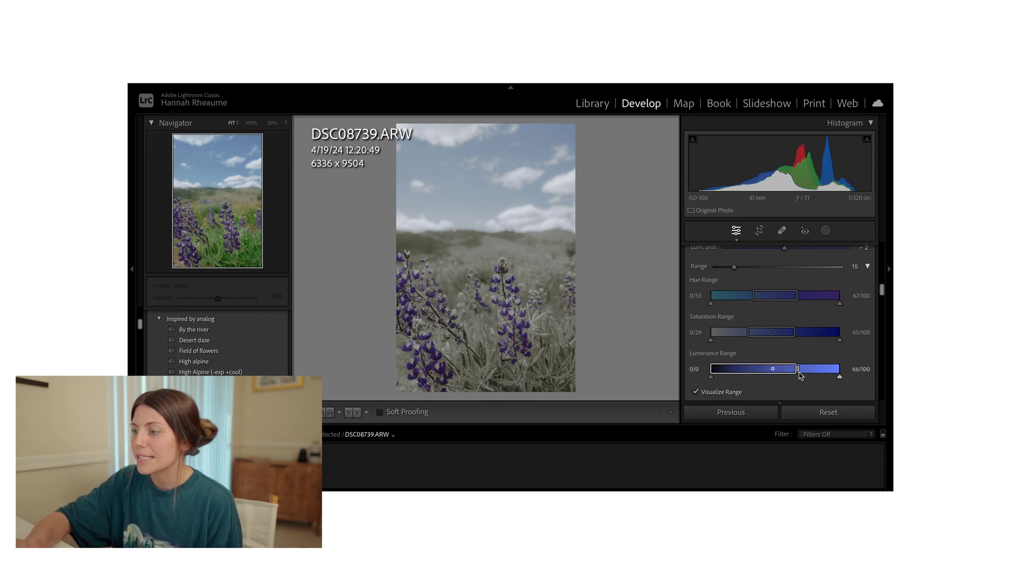
drag(808, 370, 858, 371)
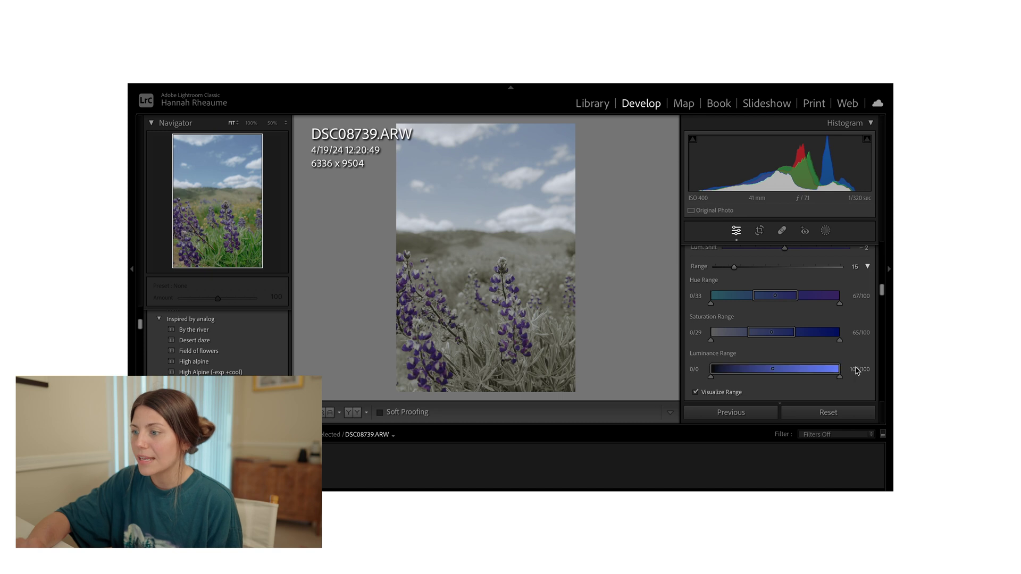
click(696, 393)
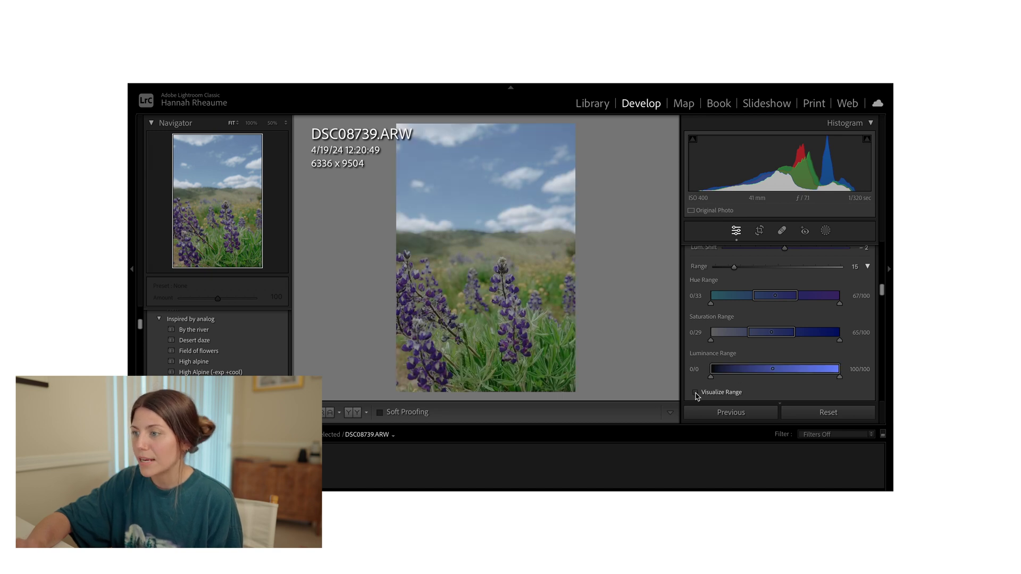
- Try brightening the lupine colour, then undo both it and the luminance range change
scroll(718, 337, up, 1)
mouse_move(786, 267)
mouse_down()
mouse_move(755, 266)
mouse_move(818, 272)
mouse_move(739, 276)
mouse_move(777, 283)
mouse_up()
key(ctrl+z)
scroll(776, 283, down, 3)
key(ctrl+z)
key(ctrl+z)
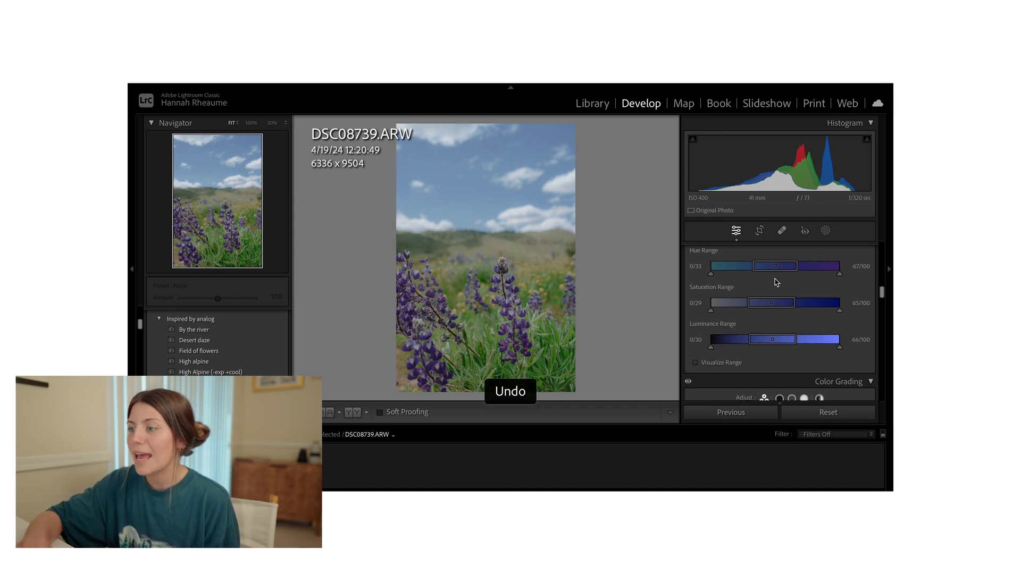
scroll(776, 283, up, 2)
scroll(781, 301, up, 3)
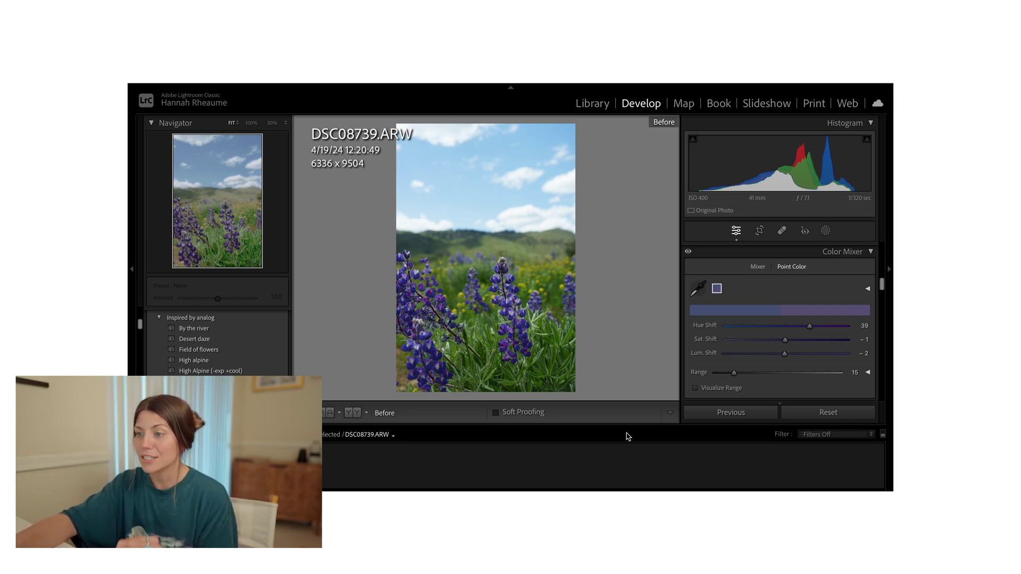
key(backslash)
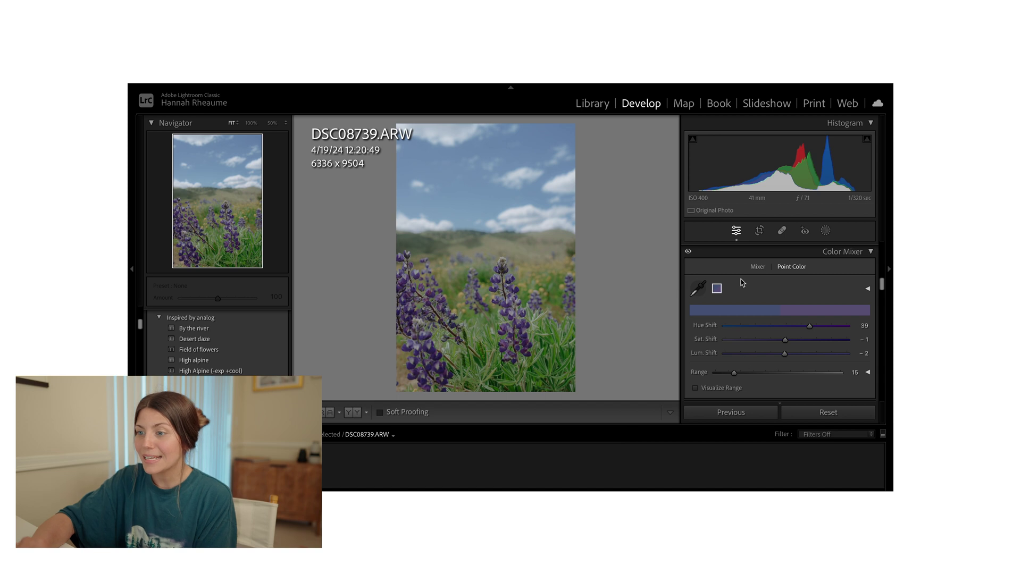
- Disable the Color Mixer panel's adjustments to compare against the pre-mixer look
click(688, 253)
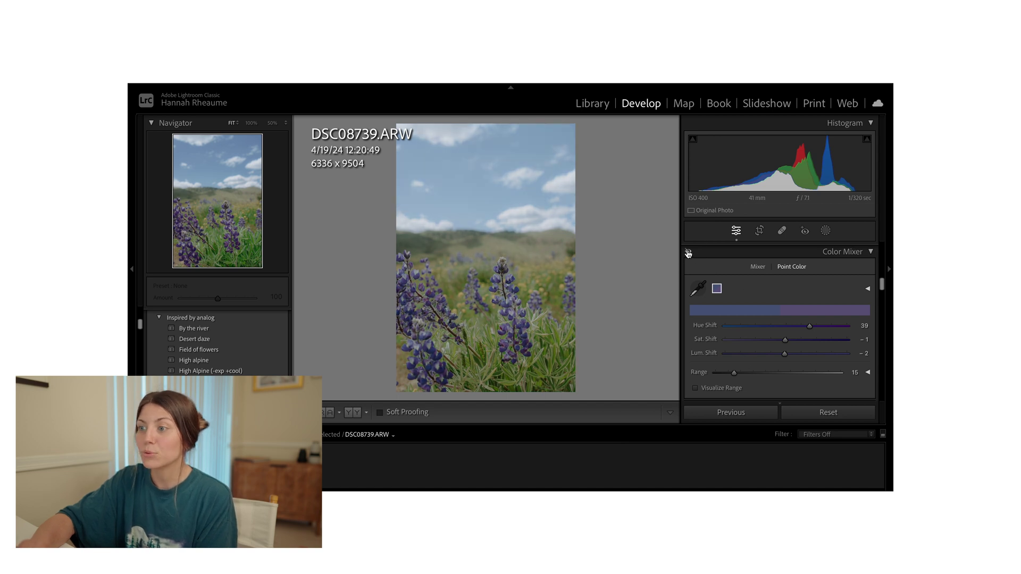